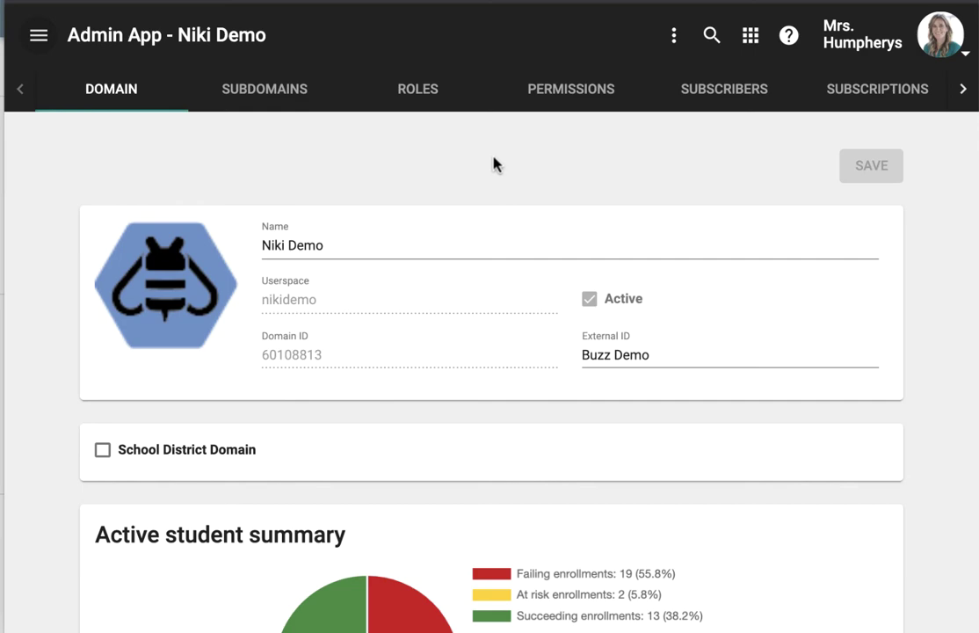
- Open the Courses list and check which additional course actions are offered with no course selected
{"action": "left_click", "coordinate": [51, 44]}
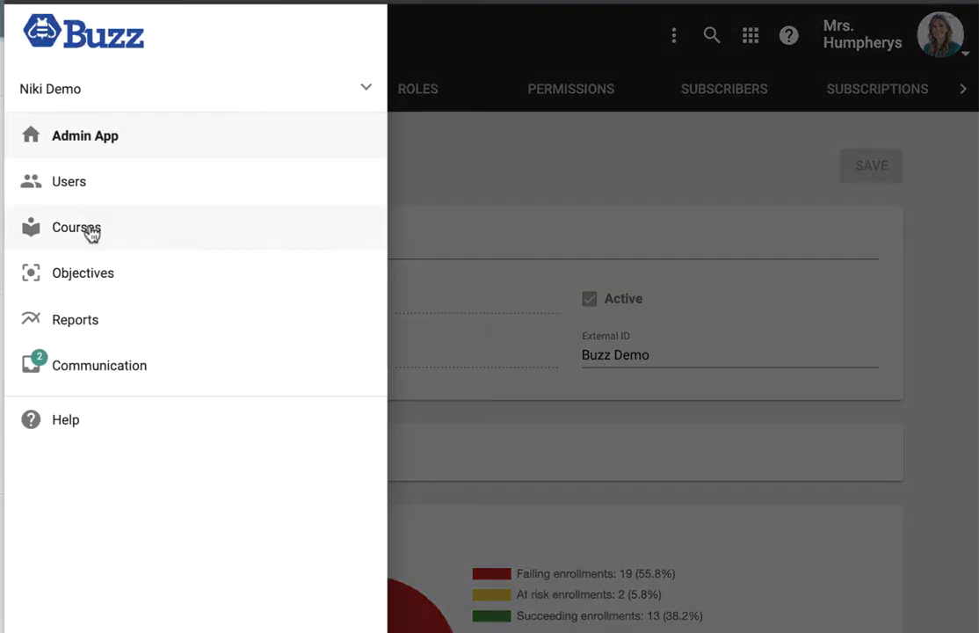
{"action": "left_click", "coordinate": [90, 228]}
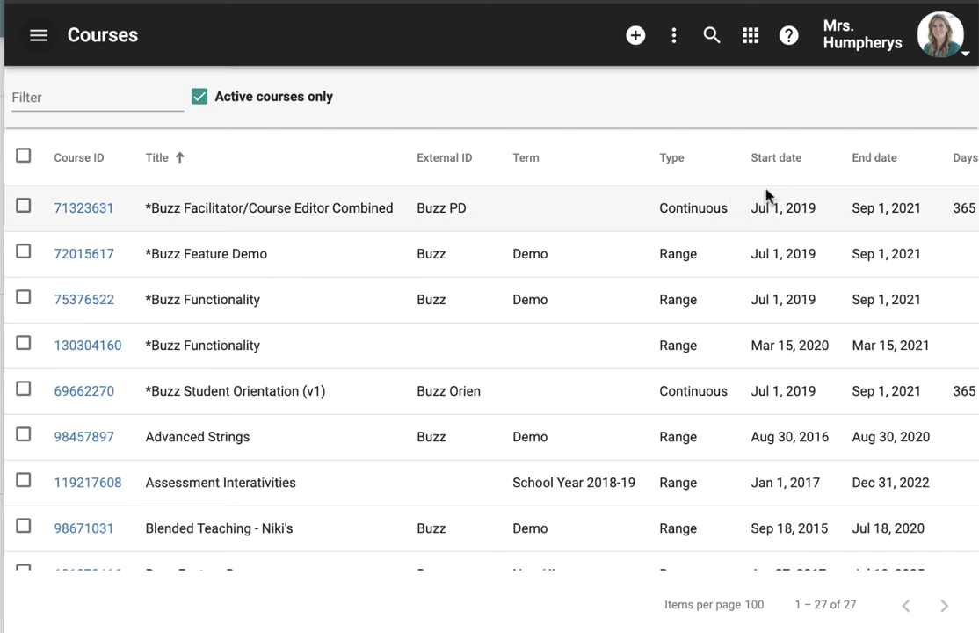
{"action": "left_click", "coordinate": [675, 35]}
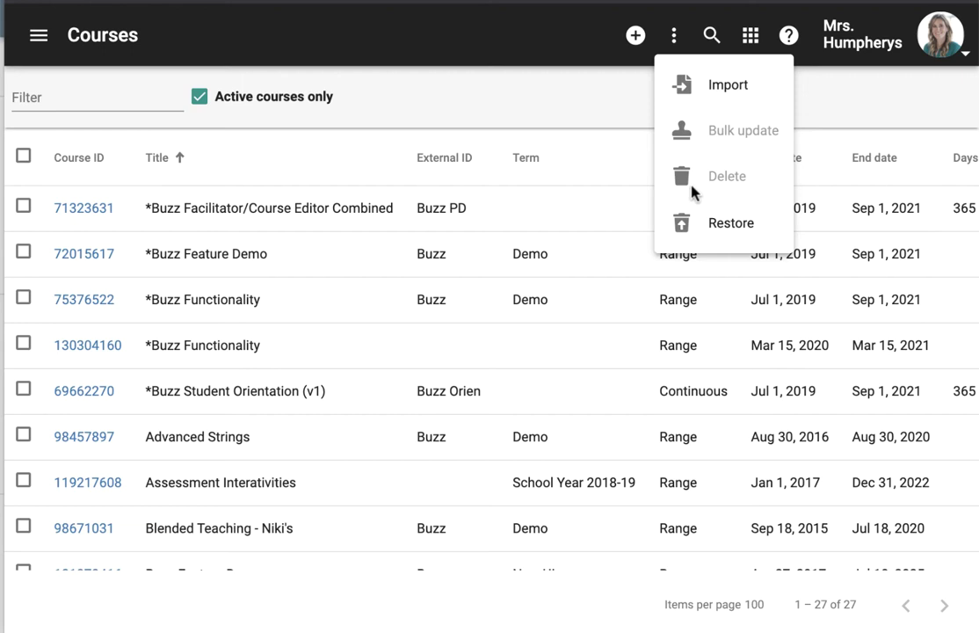
{"action": "left_click", "coordinate": [606, 140]}
- Select the first three courses in the list and start a bulk update for them
{"action": "left_click", "coordinate": [23, 206]}
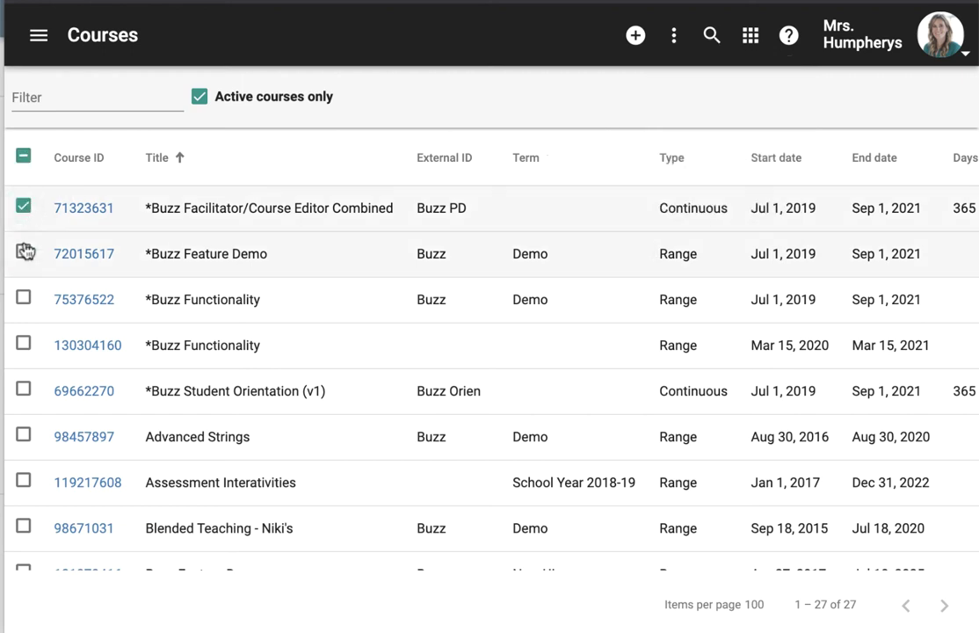
{"action": "left_click", "coordinate": [23, 253]}
{"action": "left_click", "coordinate": [23, 299]}
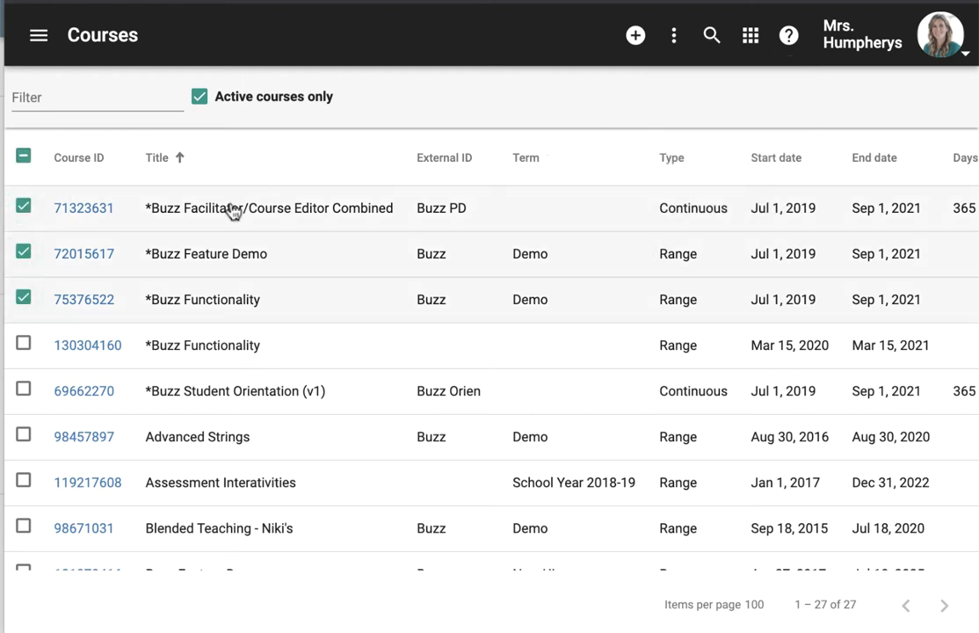
{"action": "left_click", "coordinate": [676, 40]}
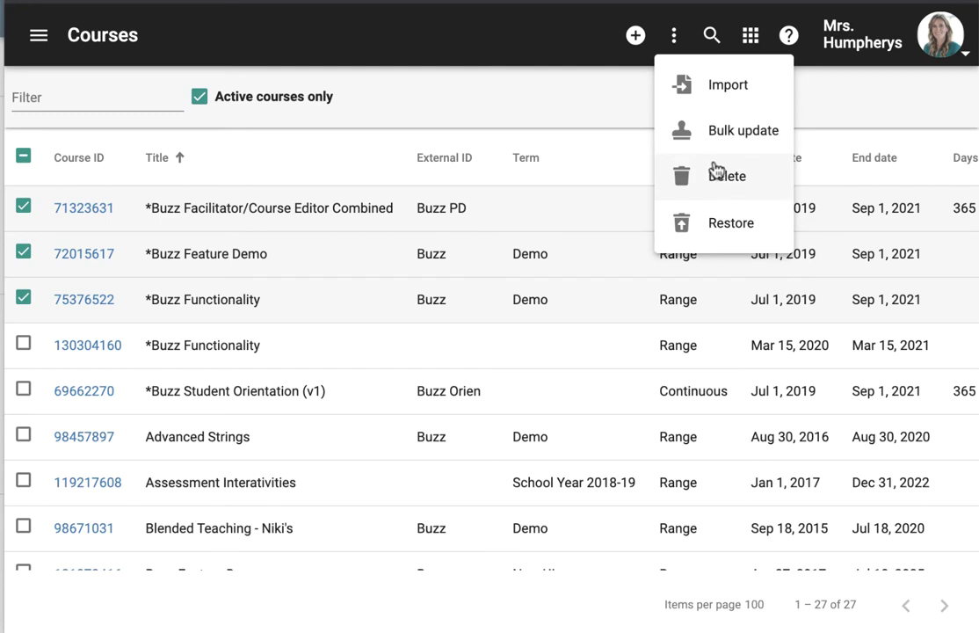
{"action": "left_click", "coordinate": [716, 132]}
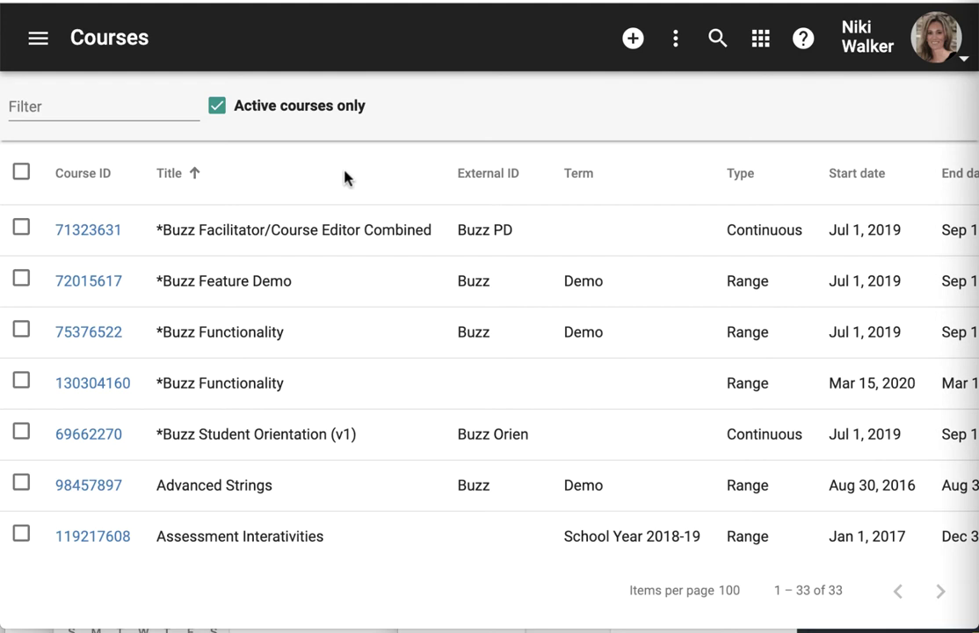
- Open the *Buzz Facilitator/Course Editor Combined course, review its details and display its enrollments
{"action": "left_click", "coordinate": [98, 235]}
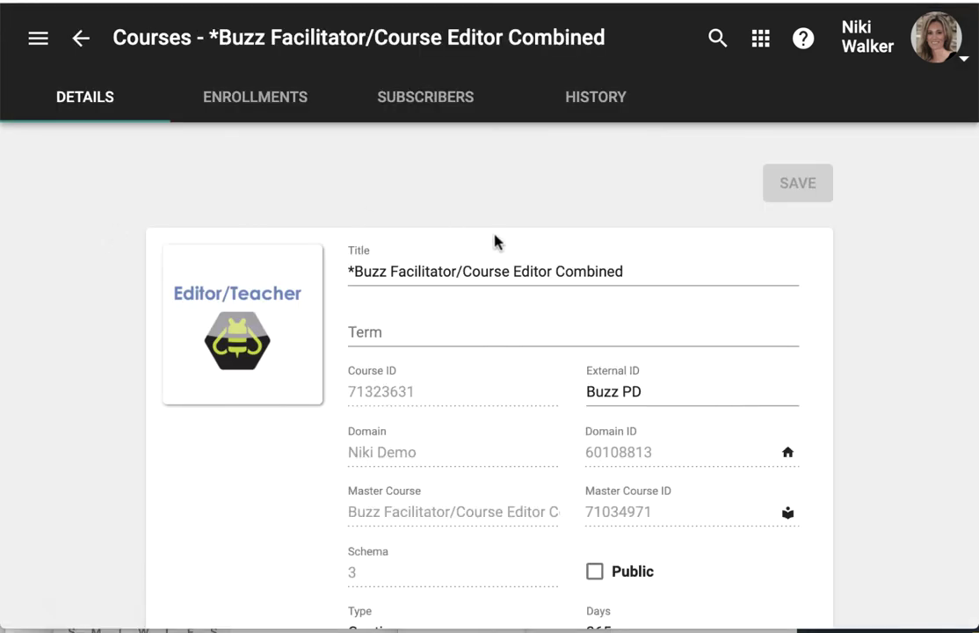
{"action": "scroll", "coordinate": [395, 271], "scroll_direction": "down", "scroll_amount": 3}
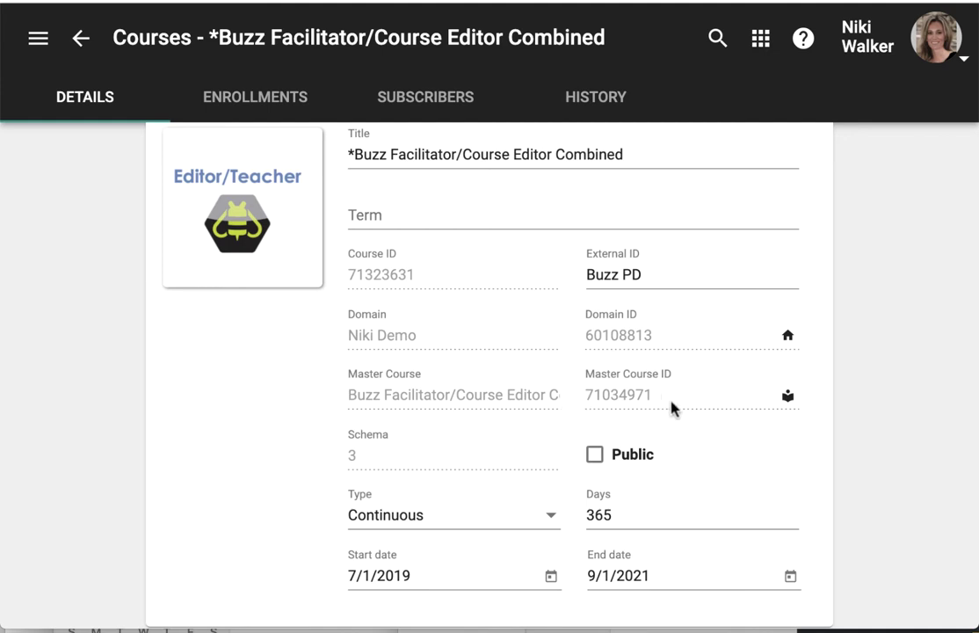
{"action": "left_click", "coordinate": [264, 98]}
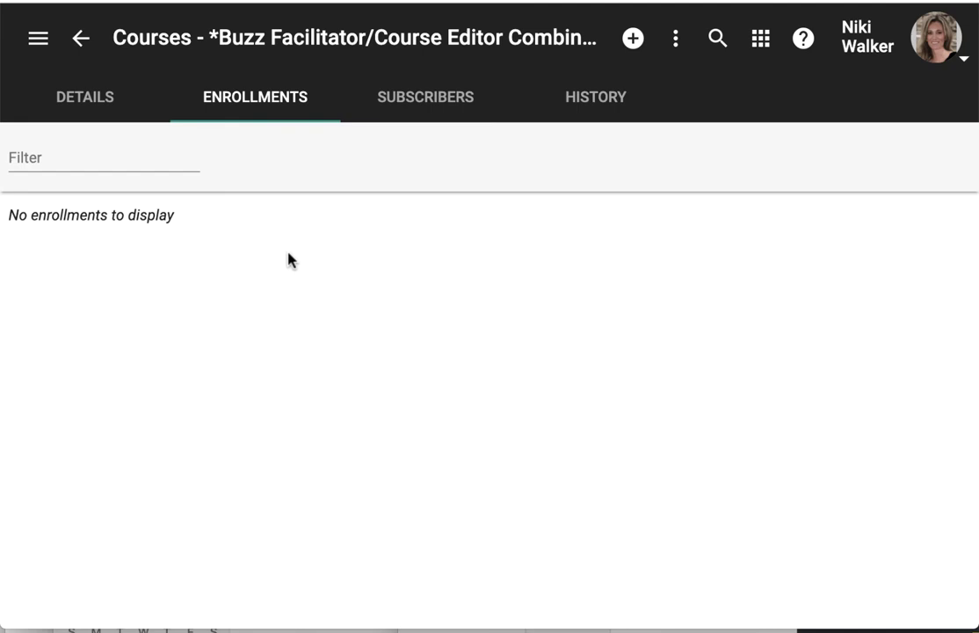
- Start a new enrollment in the course and choose its user by searching for the person's last name
{"action": "left_click", "coordinate": [633, 38]}
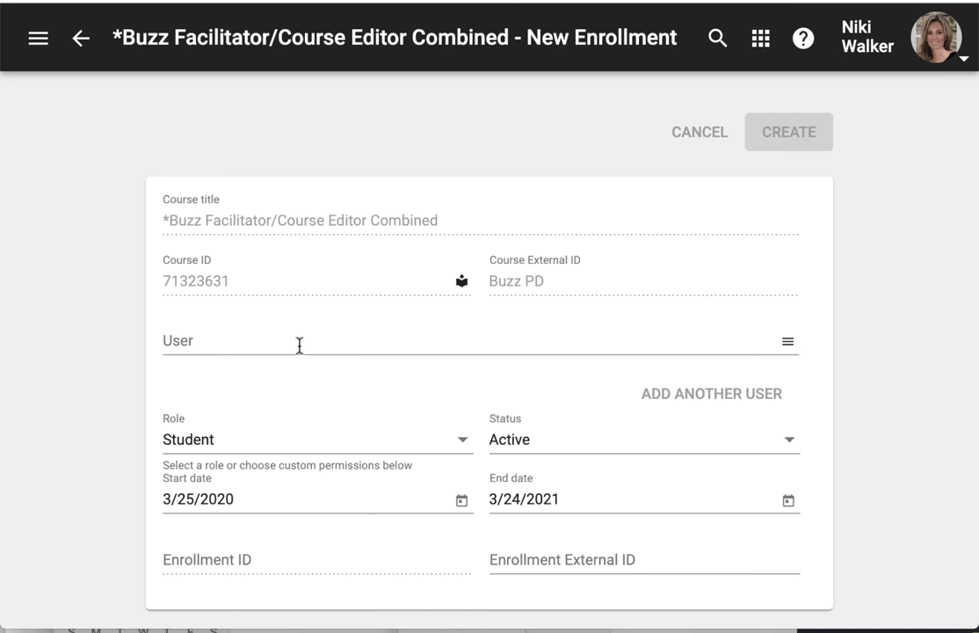
{"action": "left_click", "coordinate": [300, 345]}
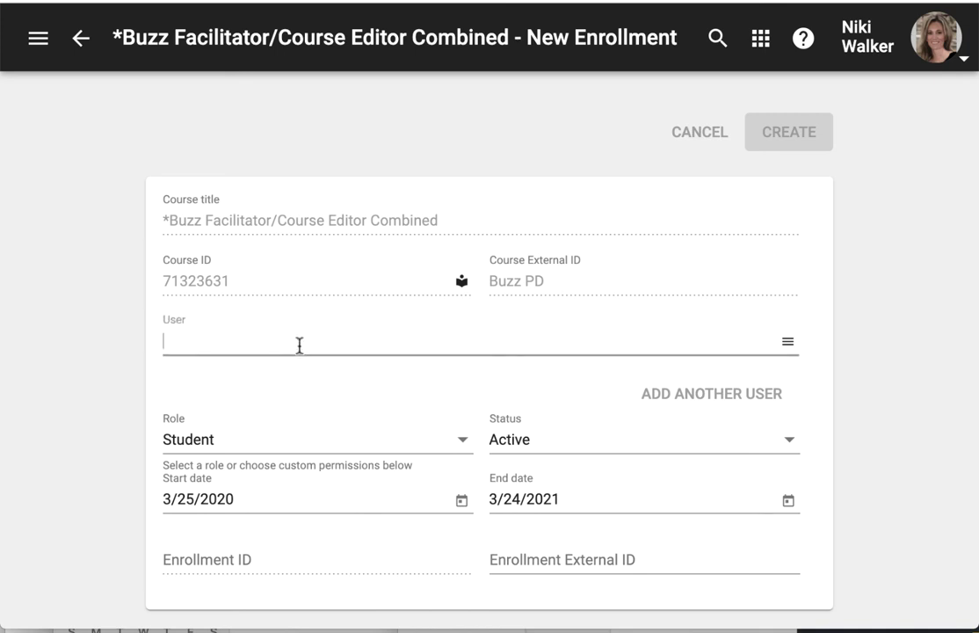
{"action": "type", "text": "jen"}
{"action": "type", "text": "s"}
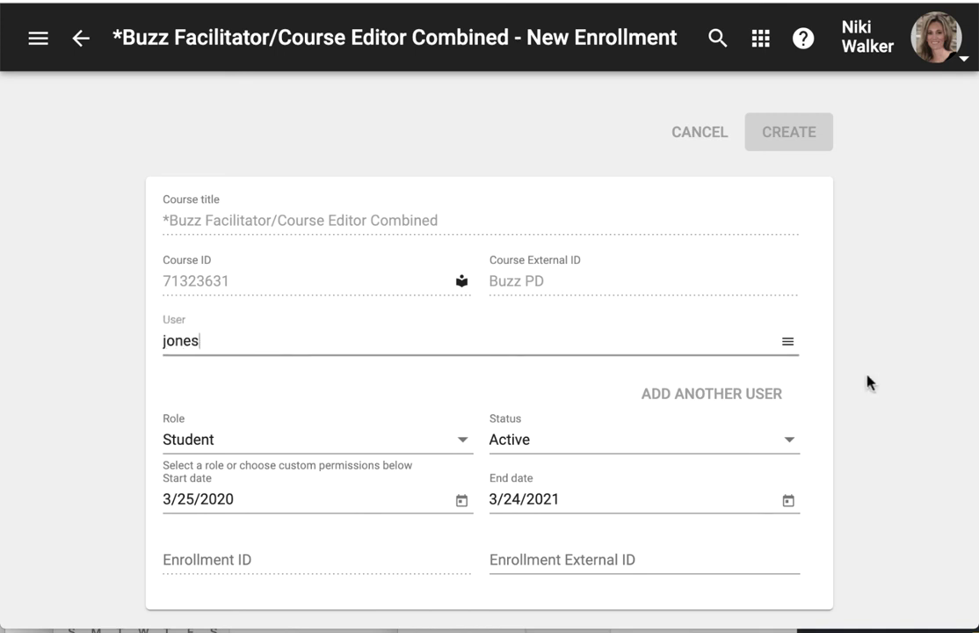
{"action": "left_click", "coordinate": [788, 343]}
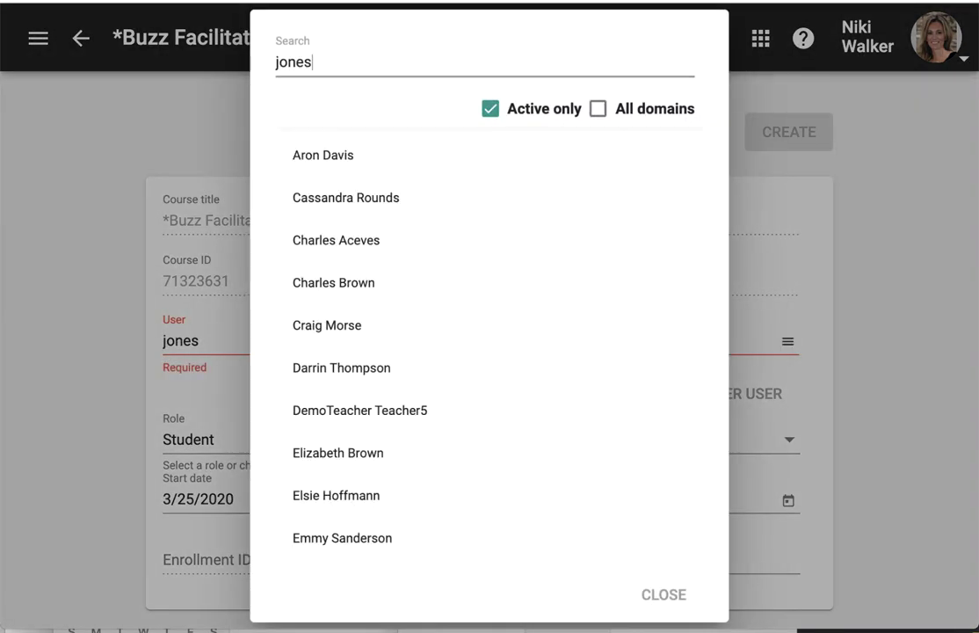
{"action": "left_click", "coordinate": [320, 154]}
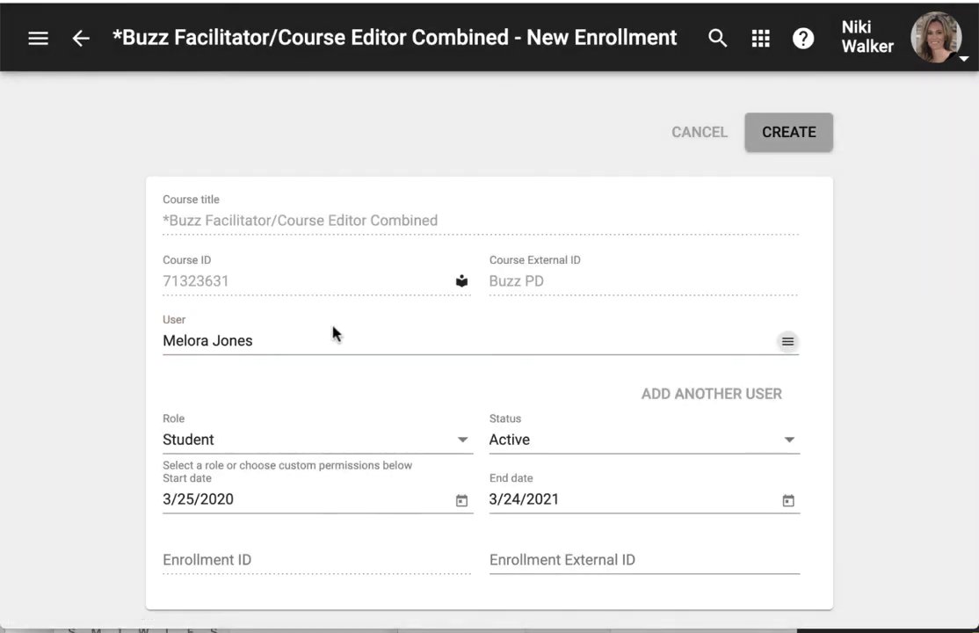
- Set the enrollment role to Owner, check the status options while keeping Active, and create the enrollment
{"action": "left_click", "coordinate": [256, 442]}
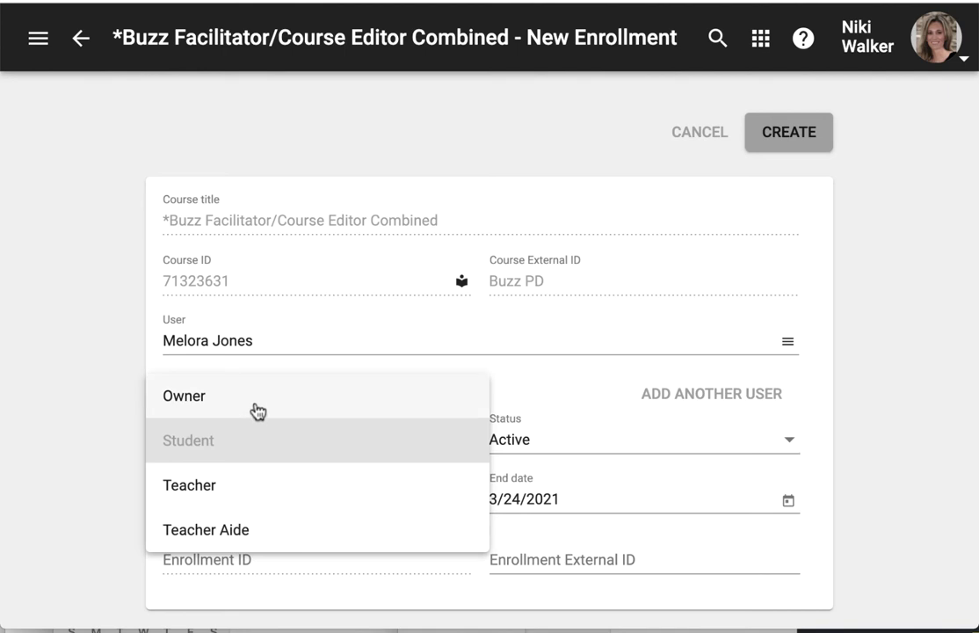
{"action": "left_click", "coordinate": [257, 410]}
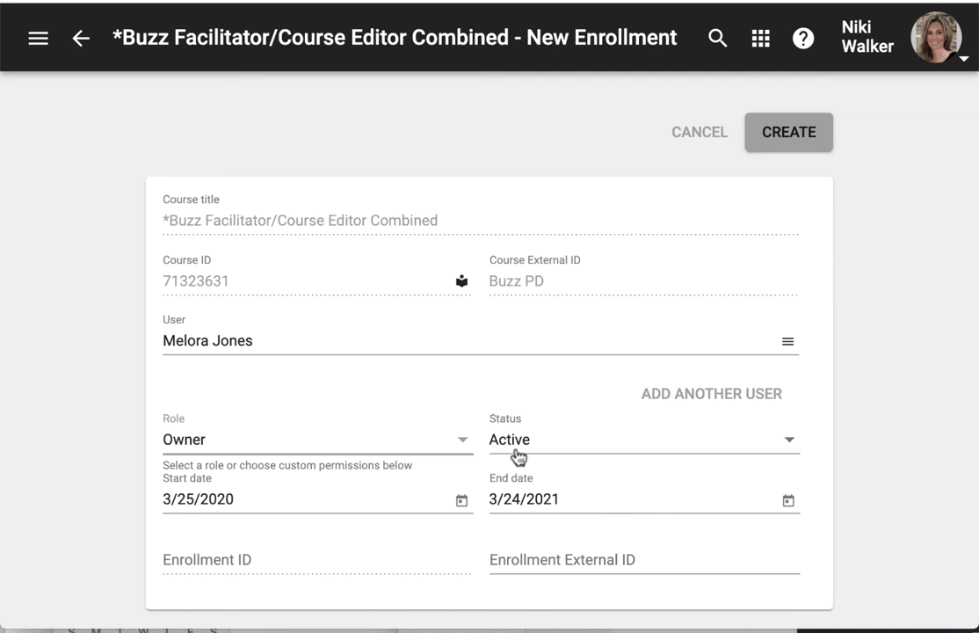
{"action": "left_click", "coordinate": [519, 449]}
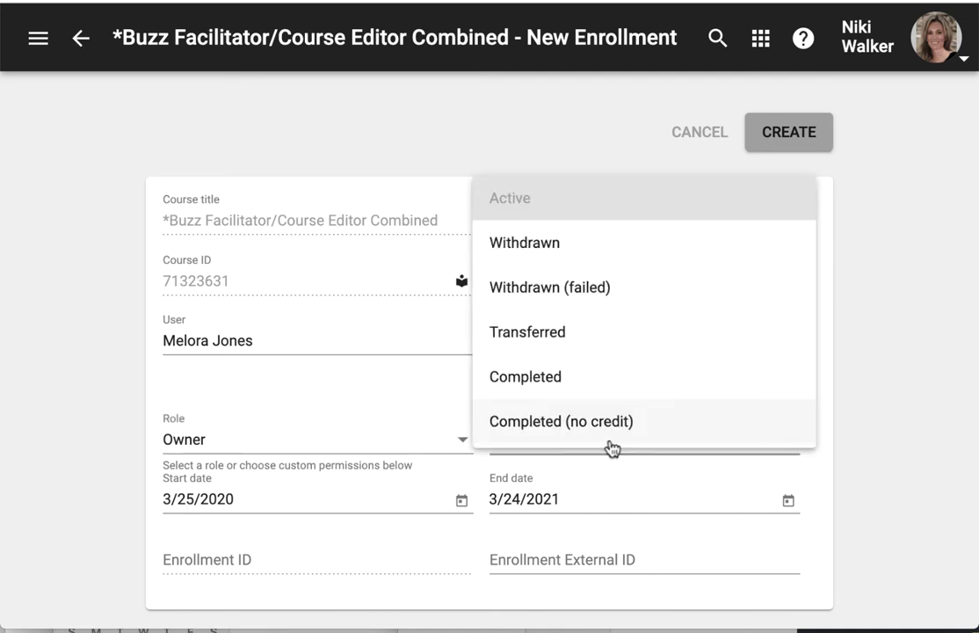
{"action": "left_click", "coordinate": [853, 443]}
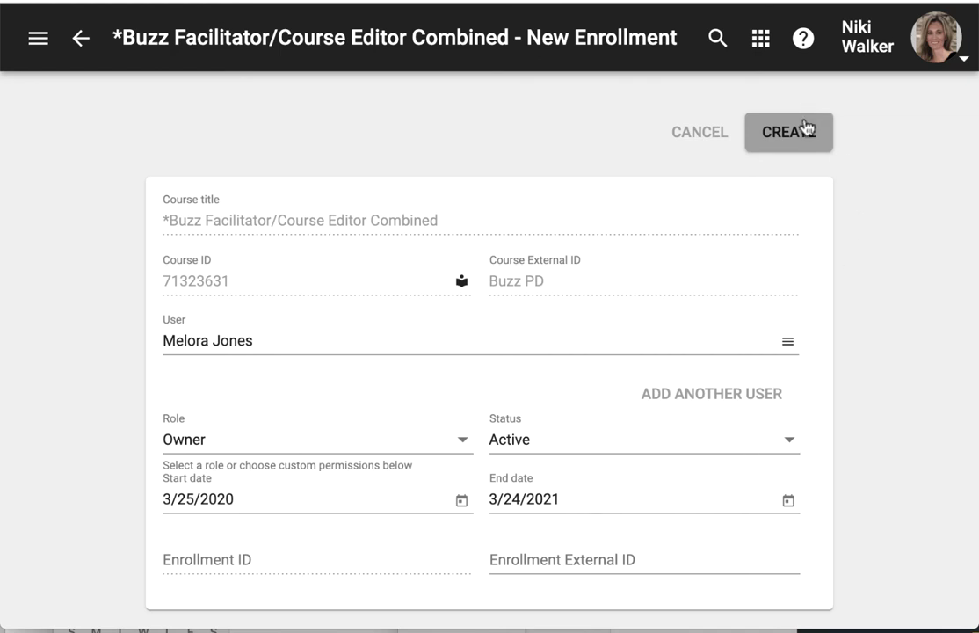
{"action": "left_click", "coordinate": [804, 128]}
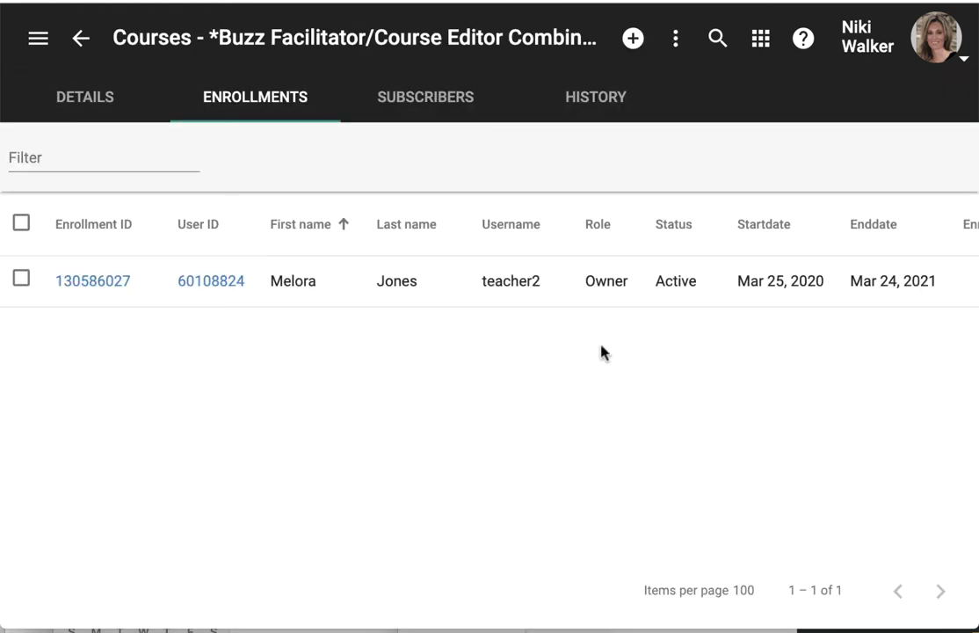
- Start another new enrollment in the course and choose its first user by searching for part of the first name
{"action": "left_click", "coordinate": [677, 45]}
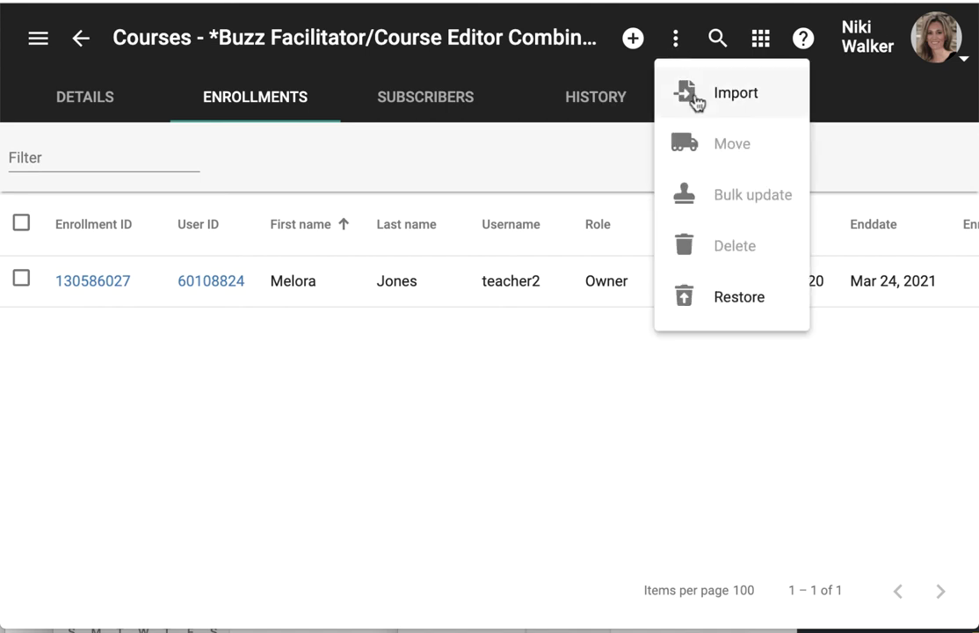
{"action": "left_click", "coordinate": [677, 43]}
{"action": "left_click", "coordinate": [633, 39]}
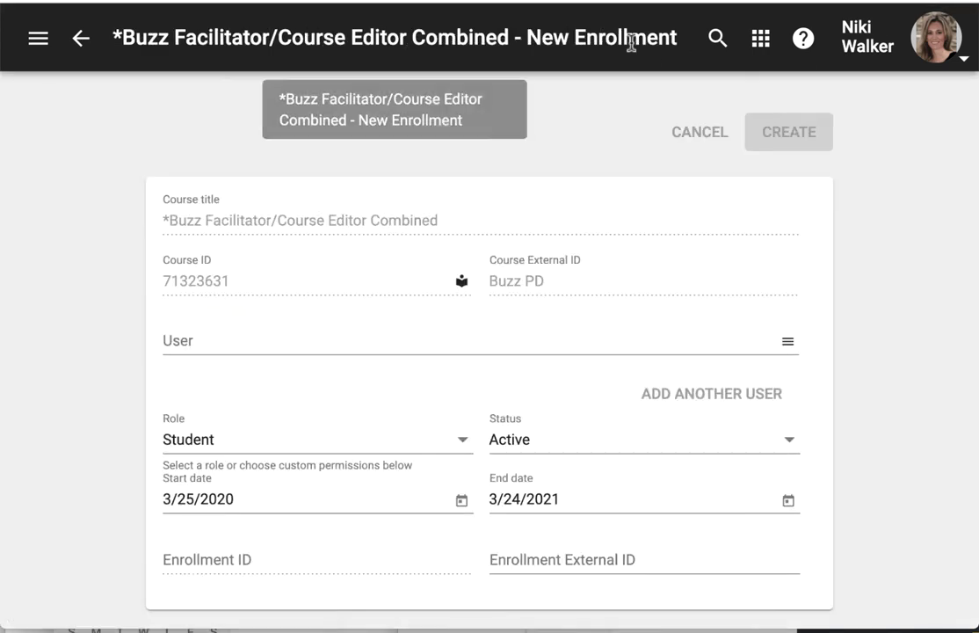
{"action": "left_click", "coordinate": [466, 335]}
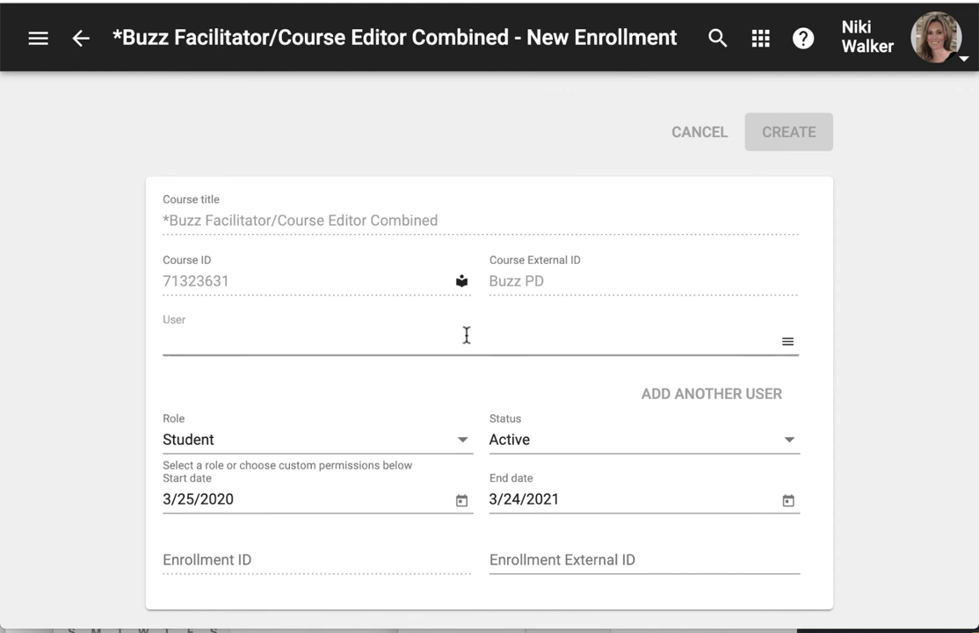
{"action": "type", "text": "jenn"}
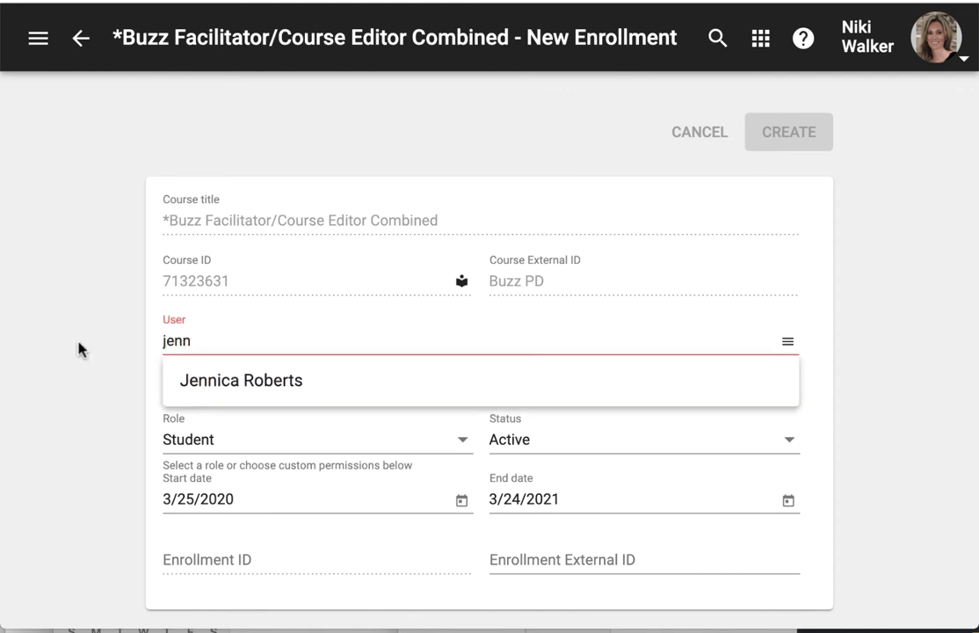
{"action": "left_click", "coordinate": [247, 382]}
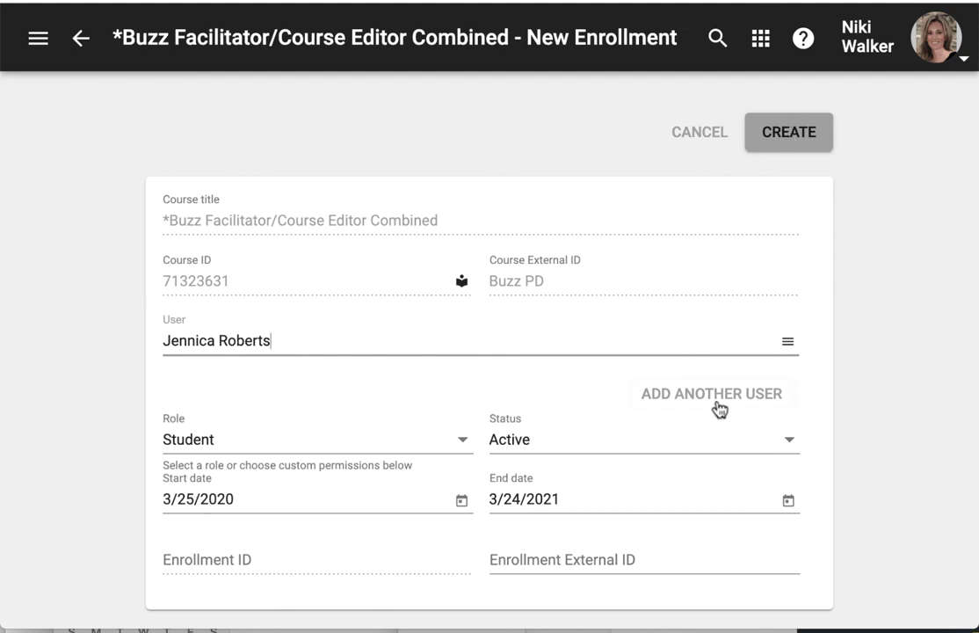
- Add two more users to the new enrollment by picking them from the list of active users
{"action": "left_click", "coordinate": [714, 398]}
{"action": "left_click", "coordinate": [789, 403]}
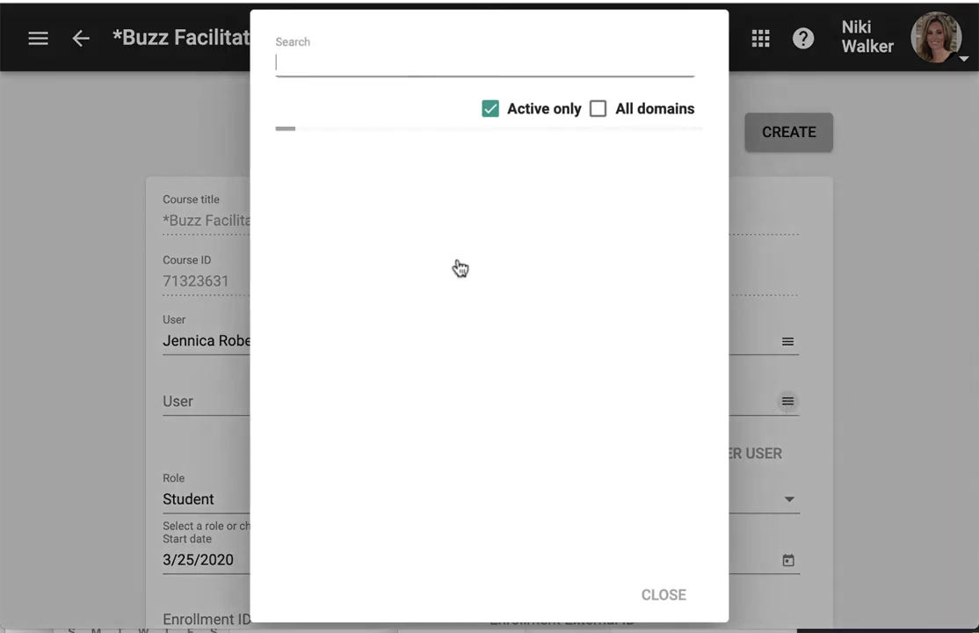
{"action": "left_click", "coordinate": [330, 154]}
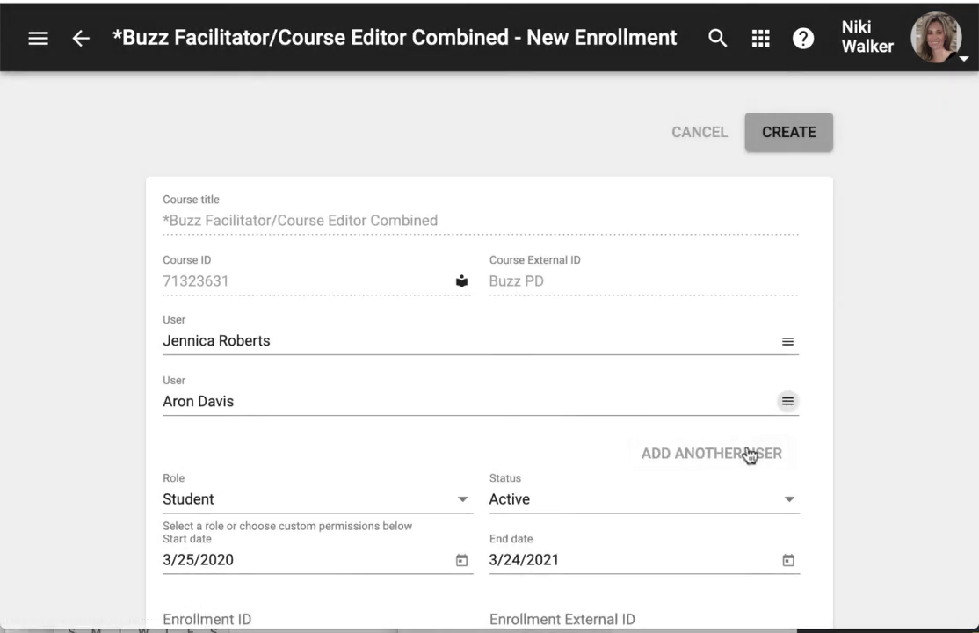
{"action": "left_click", "coordinate": [750, 453]}
{"action": "left_click", "coordinate": [792, 462]}
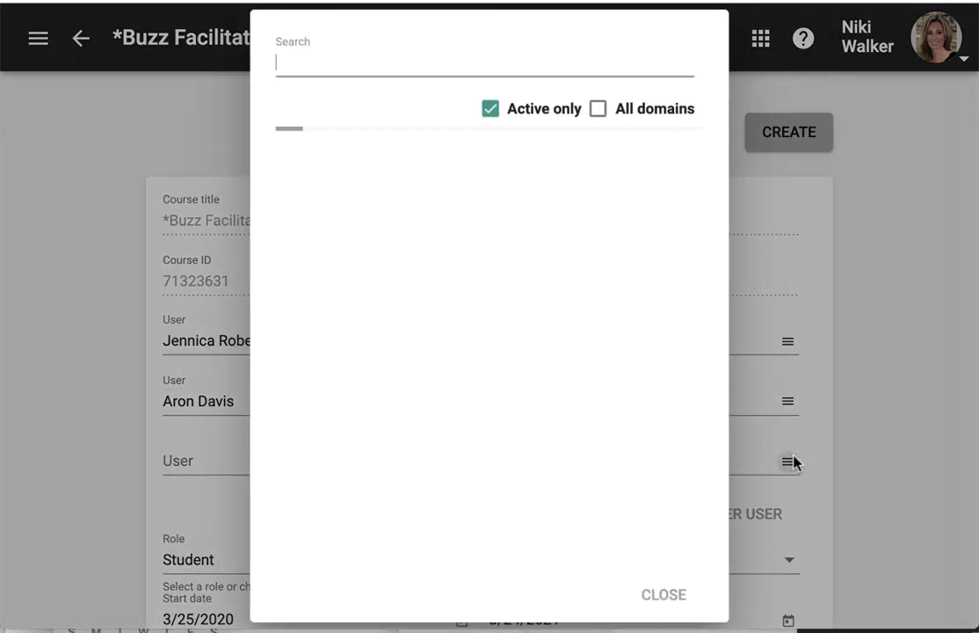
{"action": "left_click", "coordinate": [330, 284]}
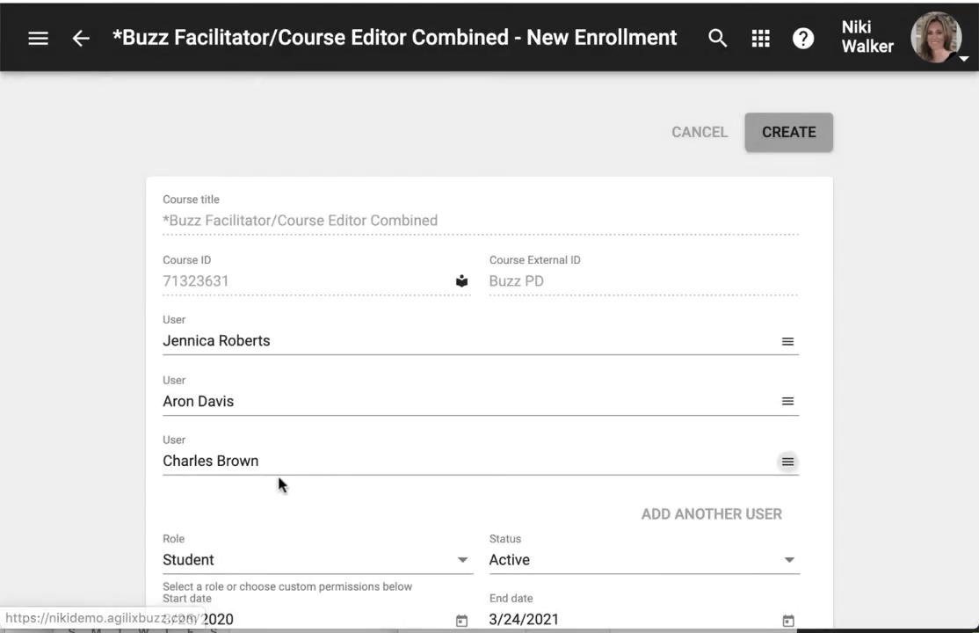
- Create the enrollments for the three chosen users with the Student role and Active status
{"action": "scroll", "coordinate": [280, 488], "scroll_direction": "down", "scroll_amount": 2}
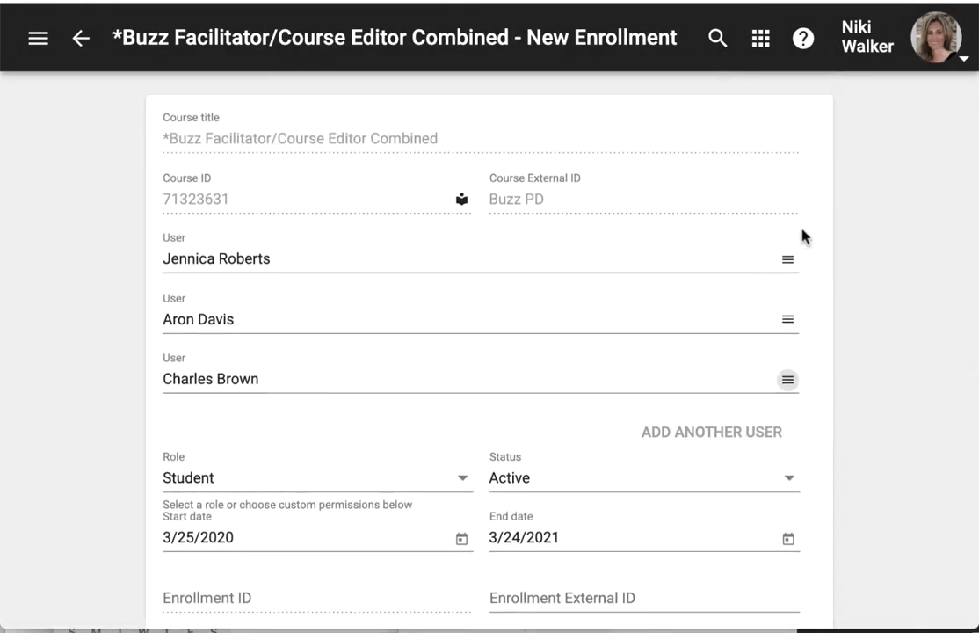
{"action": "scroll", "coordinate": [791, 228], "scroll_direction": "up", "scroll_amount": 2}
{"action": "left_click", "coordinate": [786, 136]}
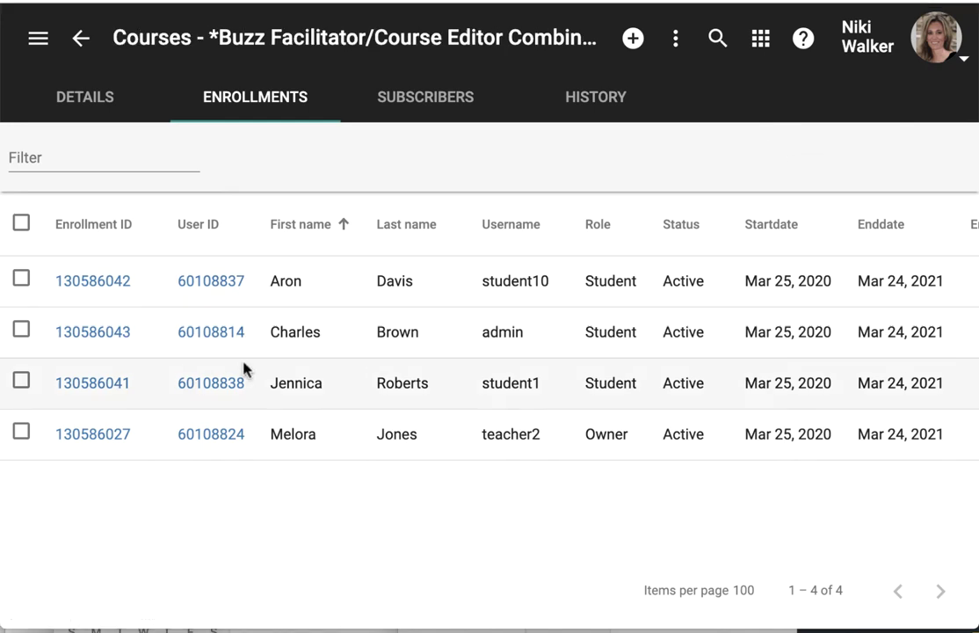
- Open the first student's enrollment in the list and examine its details and permissions
{"action": "left_click", "coordinate": [84, 283]}
{"action": "scroll", "coordinate": [410, 431], "scroll_direction": "down", "scroll_amount": 2}
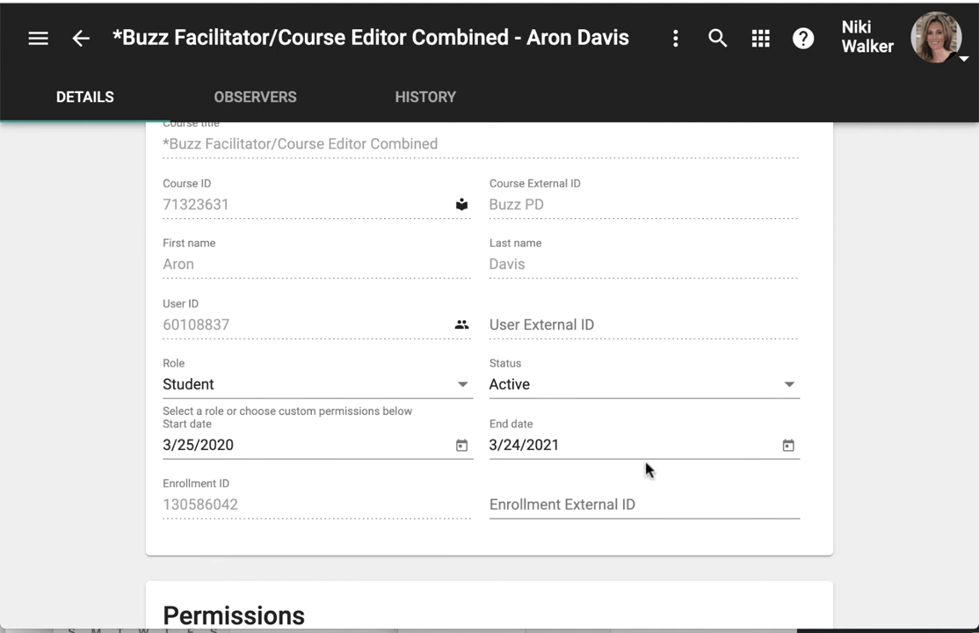
{"action": "scroll", "coordinate": [647, 453], "scroll_direction": "down", "scroll_amount": 5}
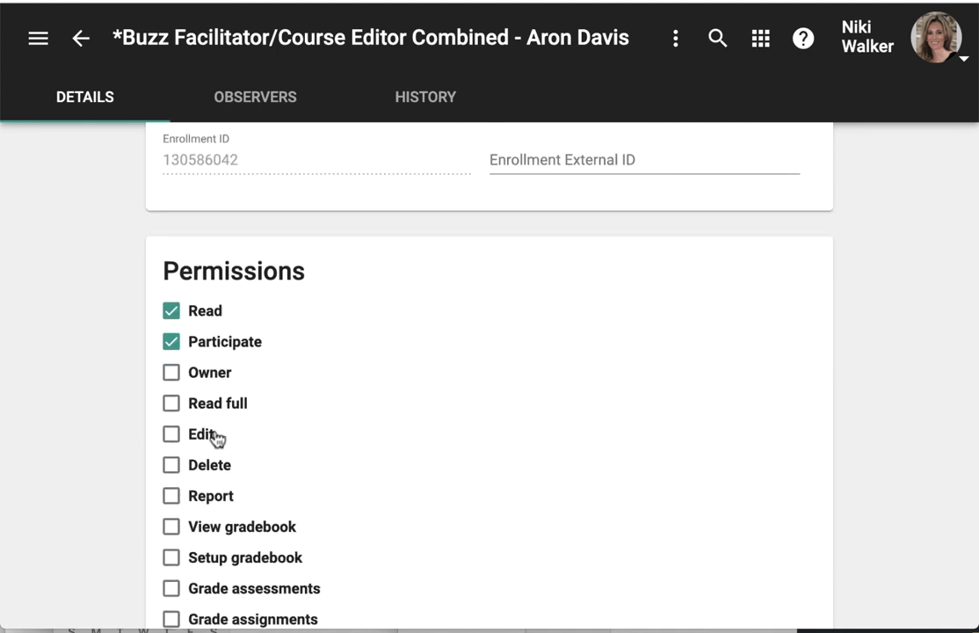